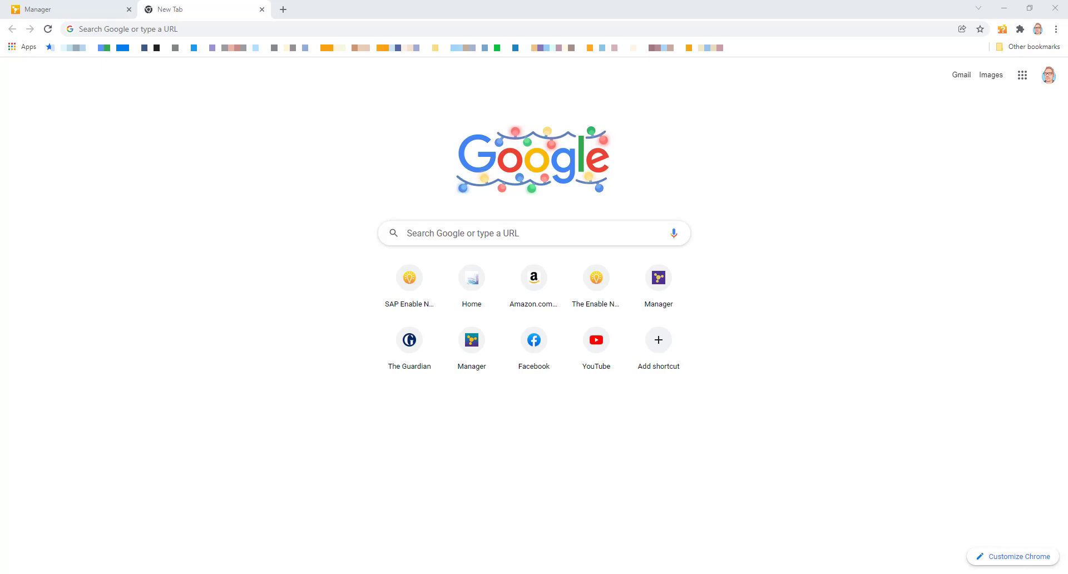
Step: Load the Fiori launchpad URL with help-editor=true in a new Chrome tab
drag(201, 531, 269, 6)
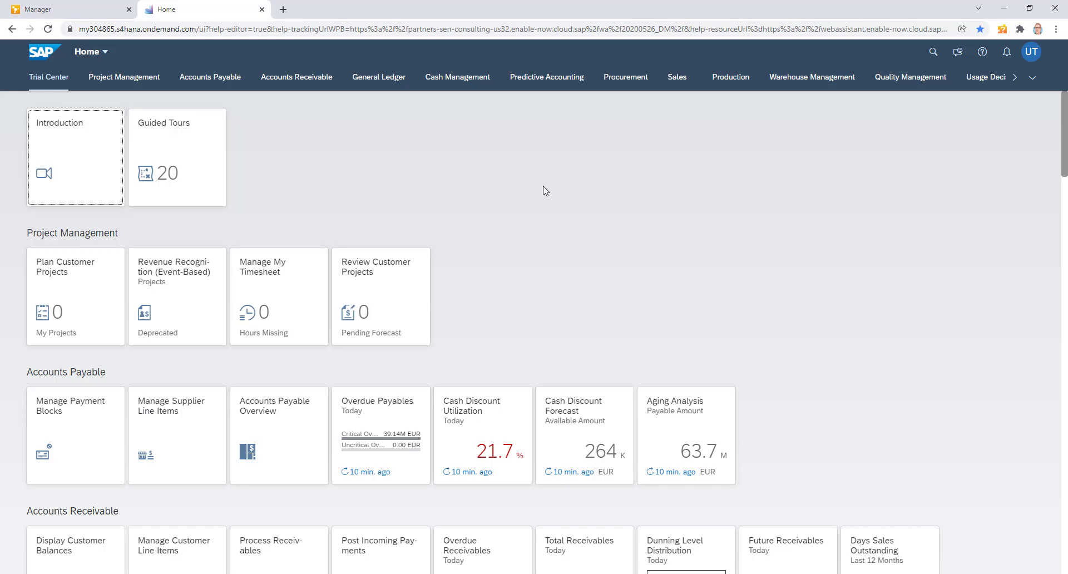
Step: Open the Web Assistant Help Topics panel from the shell bar help (?) icon
click(982, 54)
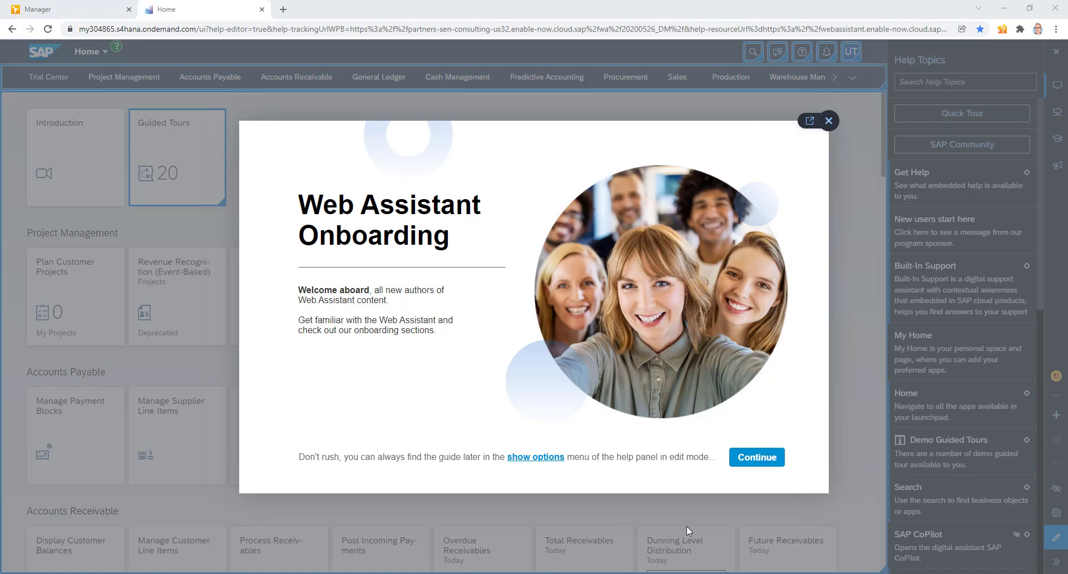
Step: Continue past the Web Assistant Onboarding welcome text and close the onboarding dialog
click(762, 458)
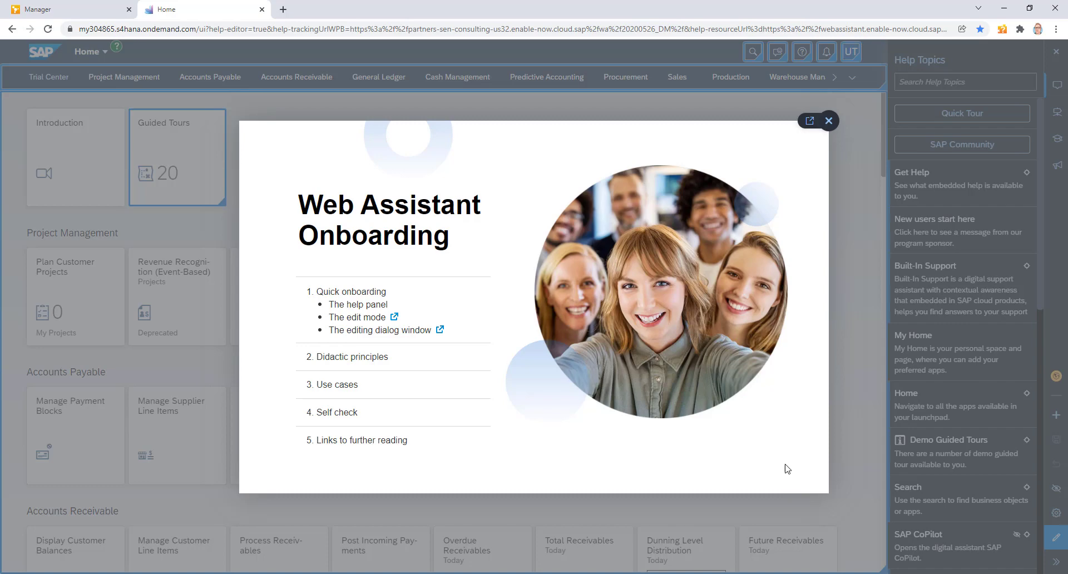
click(829, 120)
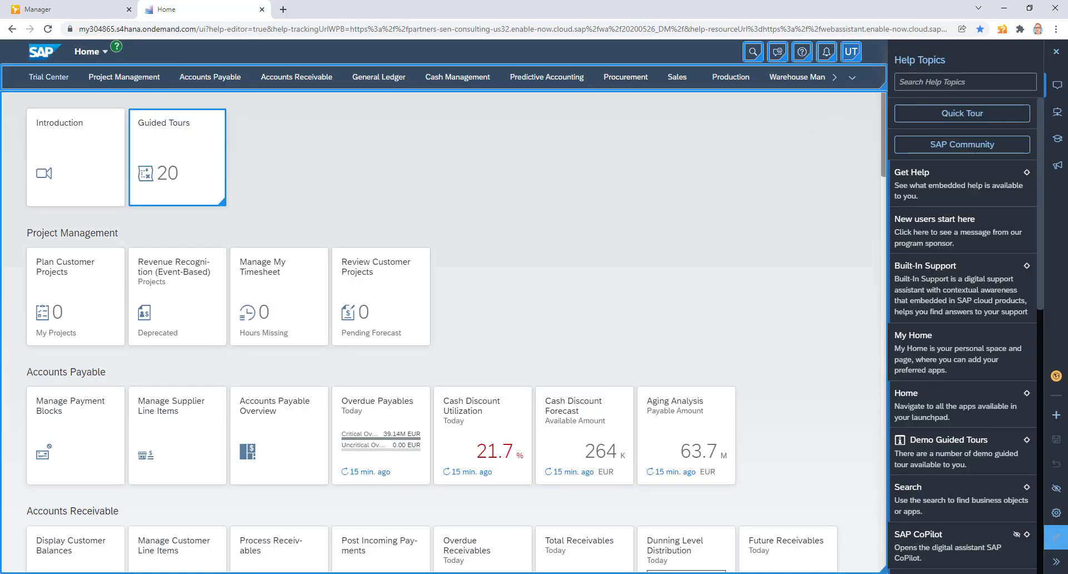
click(1061, 515)
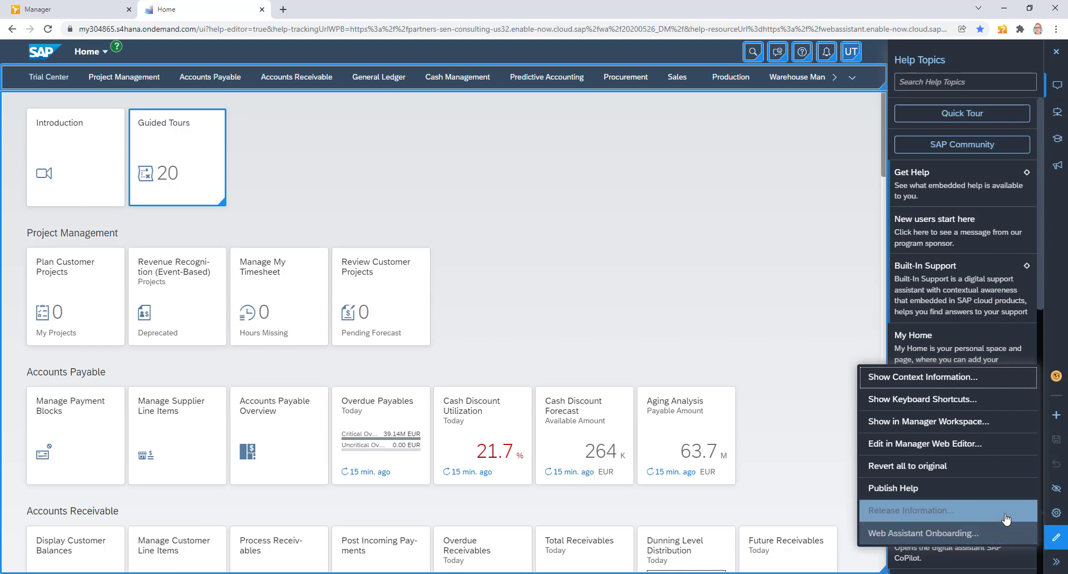
Step: Open the Web Assistant Release Version 3.1.0 notes from the settings menu
click(917, 515)
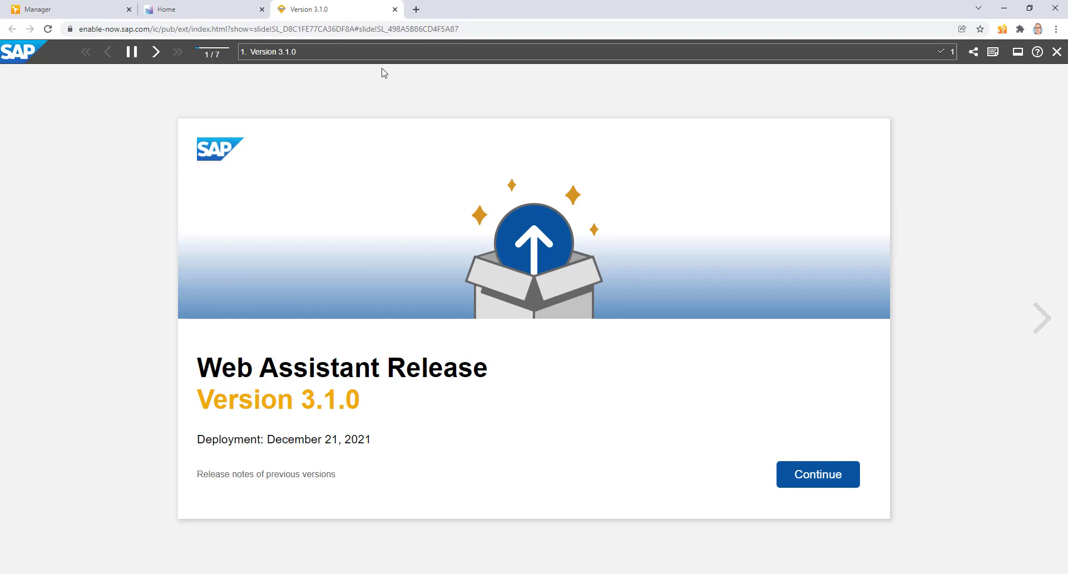
Step: Jump to the Further information chapter, view the full Release Information page, then close it
click(389, 52)
click(277, 145)
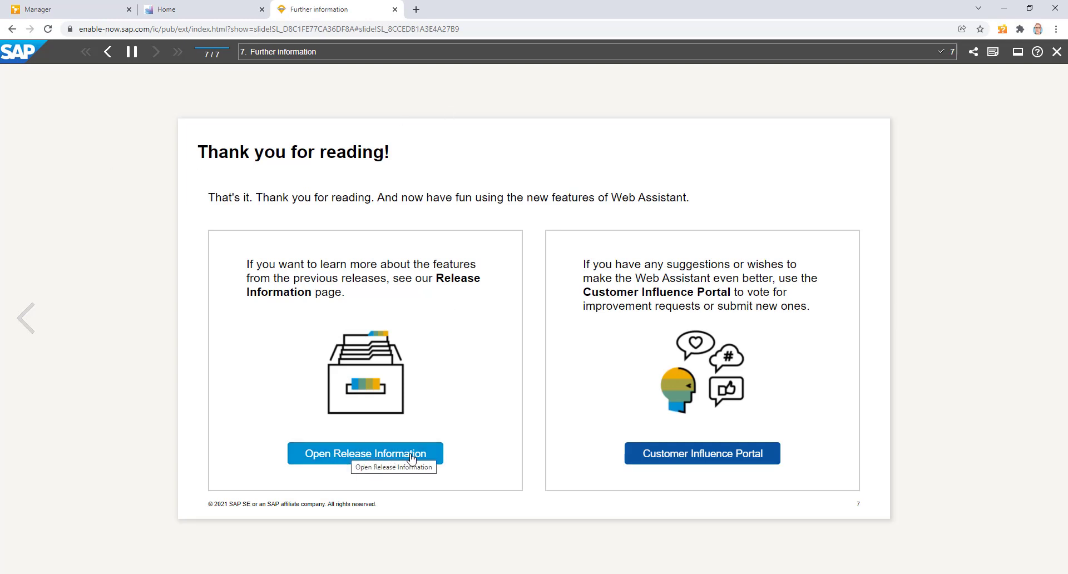
click(377, 457)
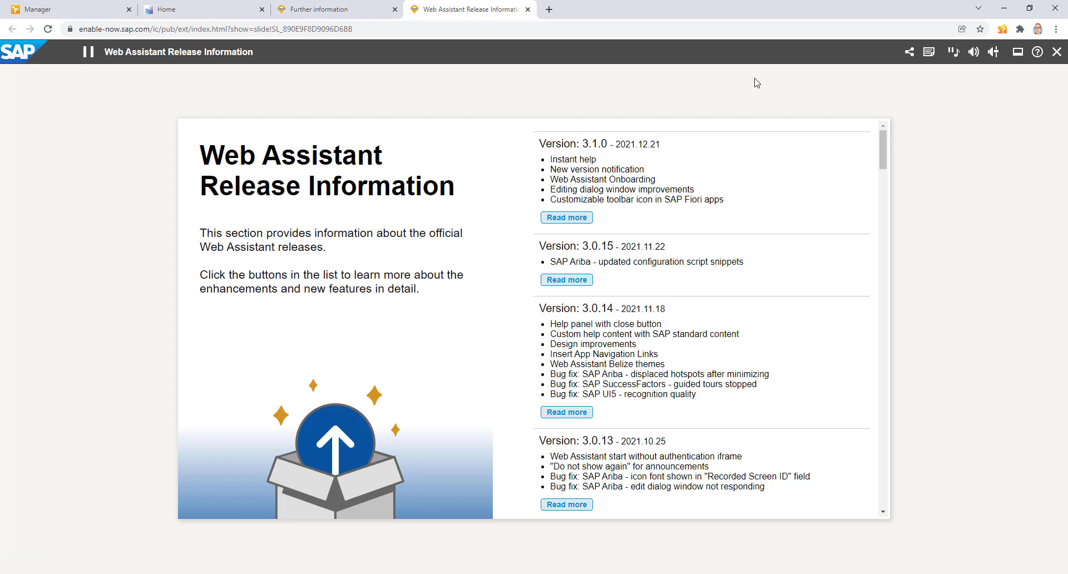
click(528, 9)
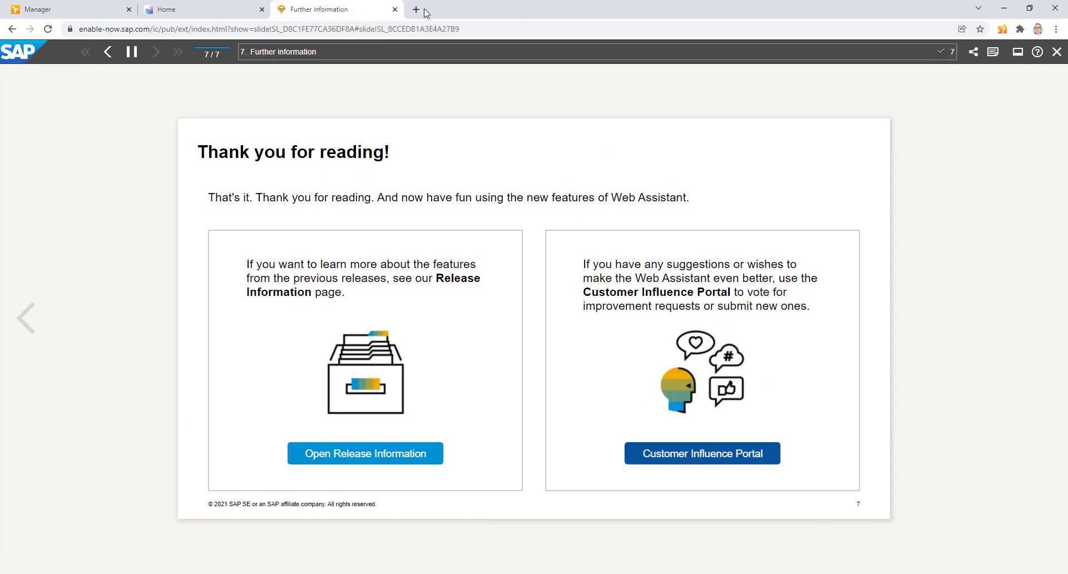
Step: Return to the Version 3.1.0 slide and close the release notes tab
click(292, 52)
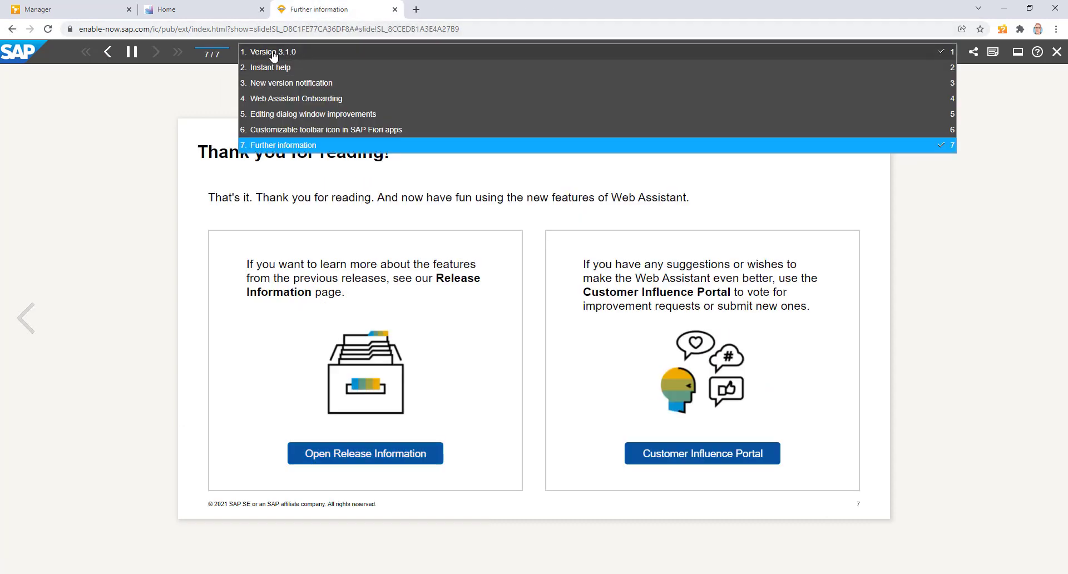
click(273, 54)
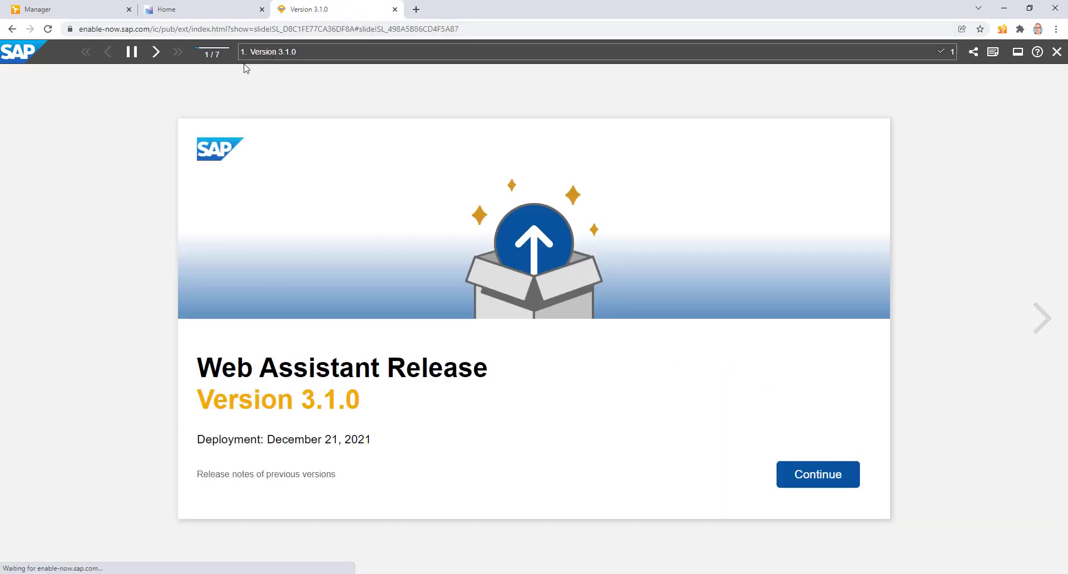
click(395, 9)
click(1060, 514)
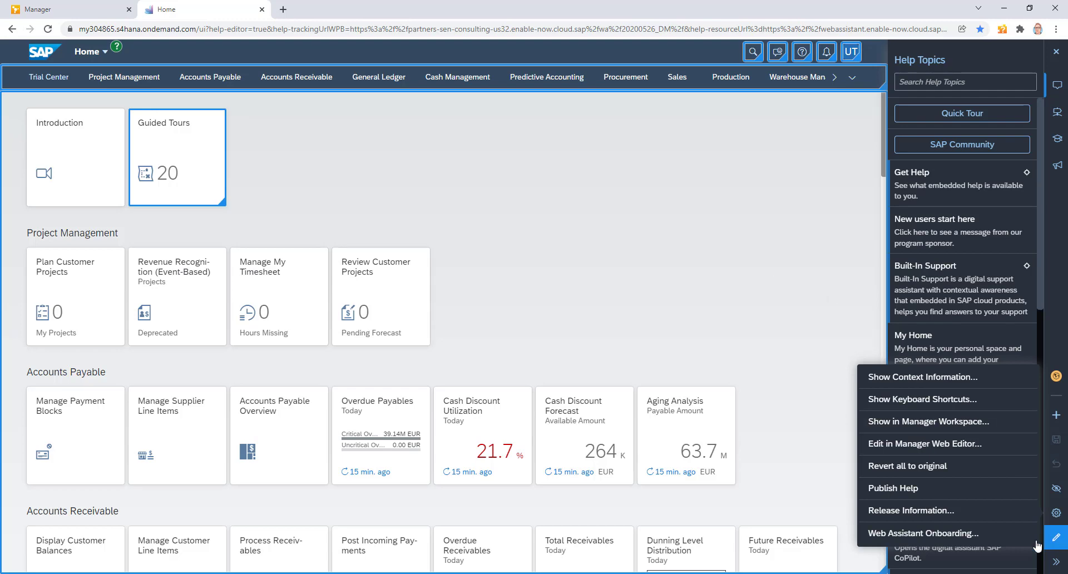
Step: Exit help edit mode and reopen the Help Topics panel on the launchpad
click(1058, 539)
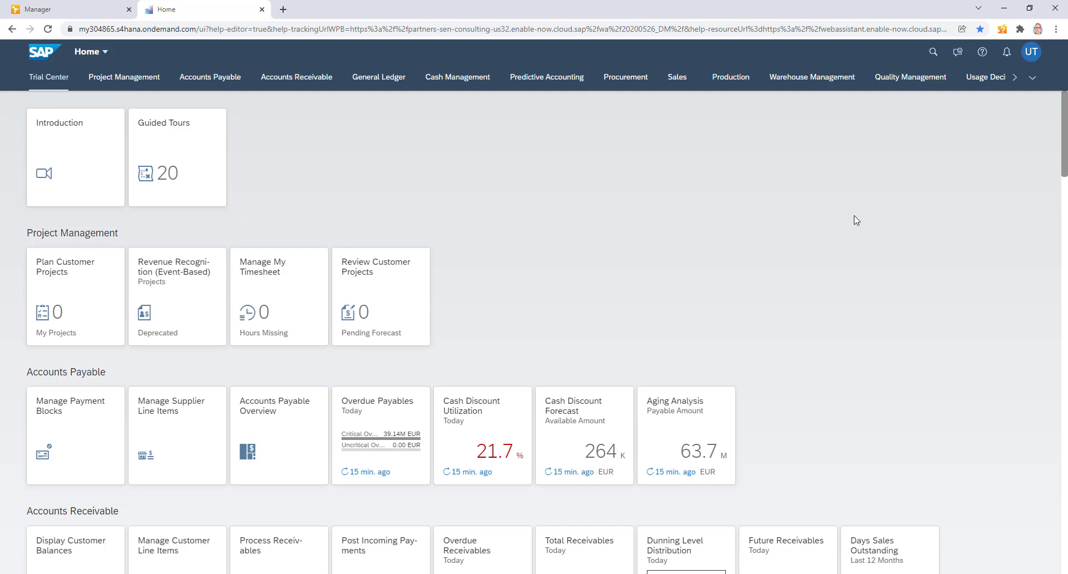
click(983, 53)
Step: Show the Get Help bubble, turn on editing, and open the Get Help tile's Edit dialog
click(982, 51)
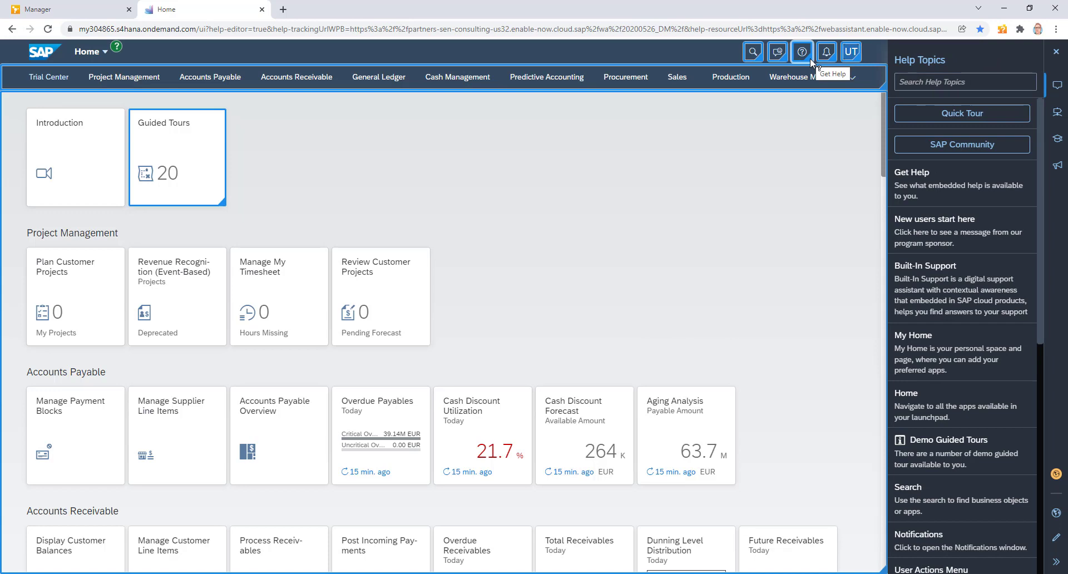
click(935, 186)
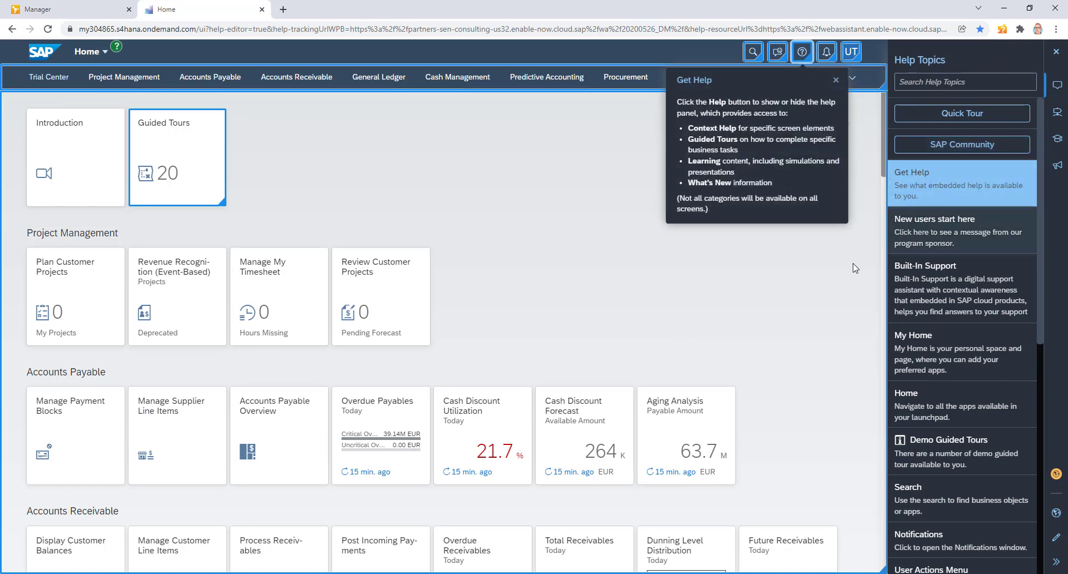
click(1056, 537)
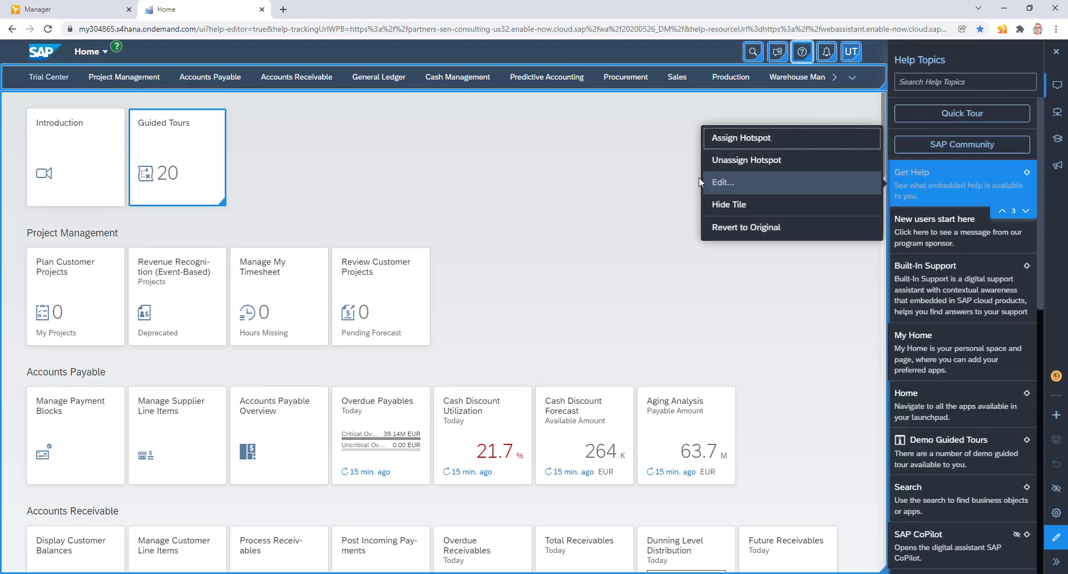
click(733, 181)
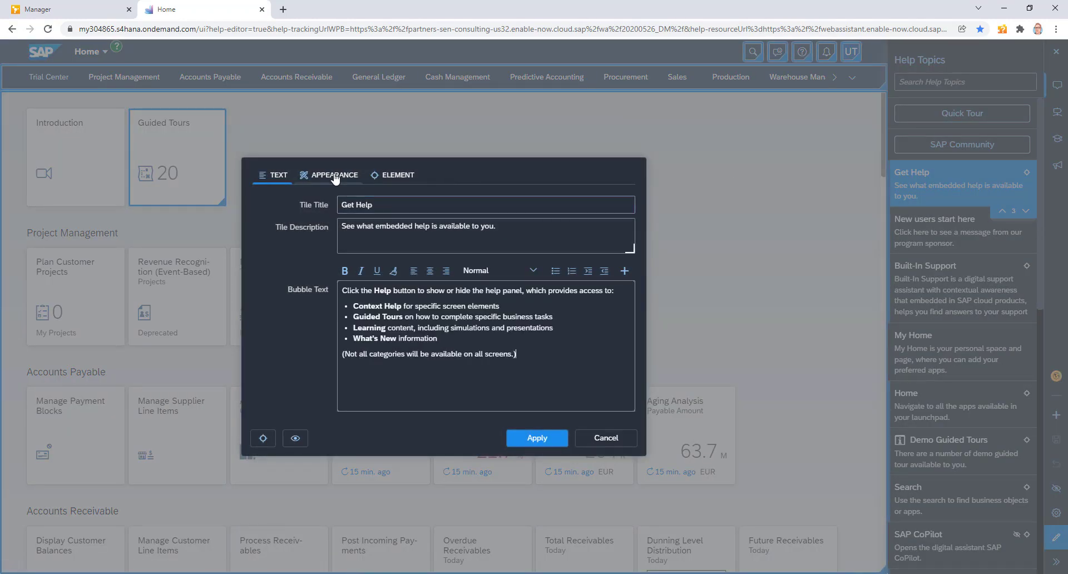
Step: On the Appearance tab, enable Show Instantly for the Get Help hotspot and apply
click(334, 176)
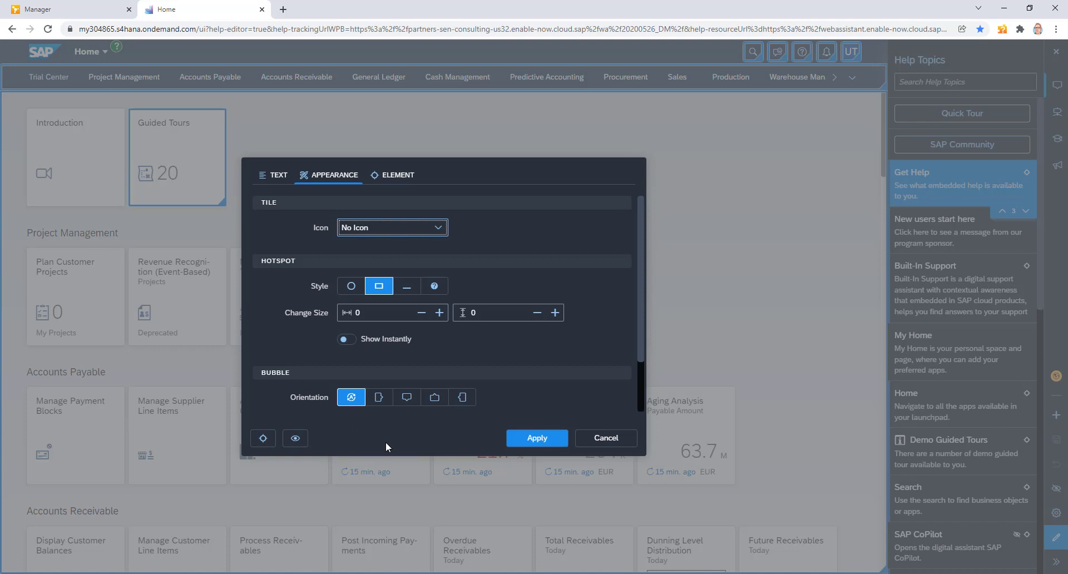
click(347, 339)
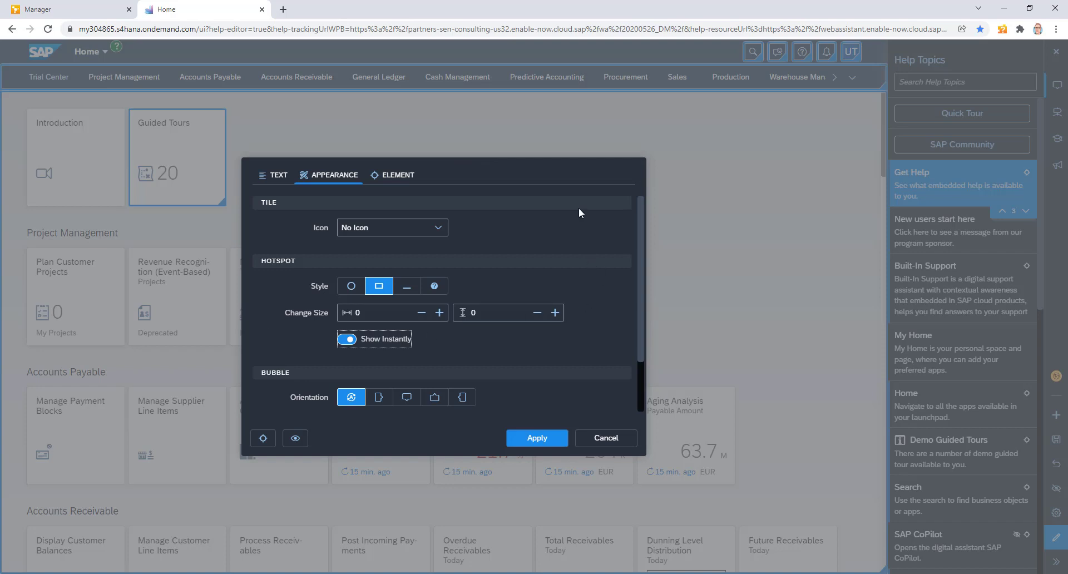
drag(478, 162, 526, 161)
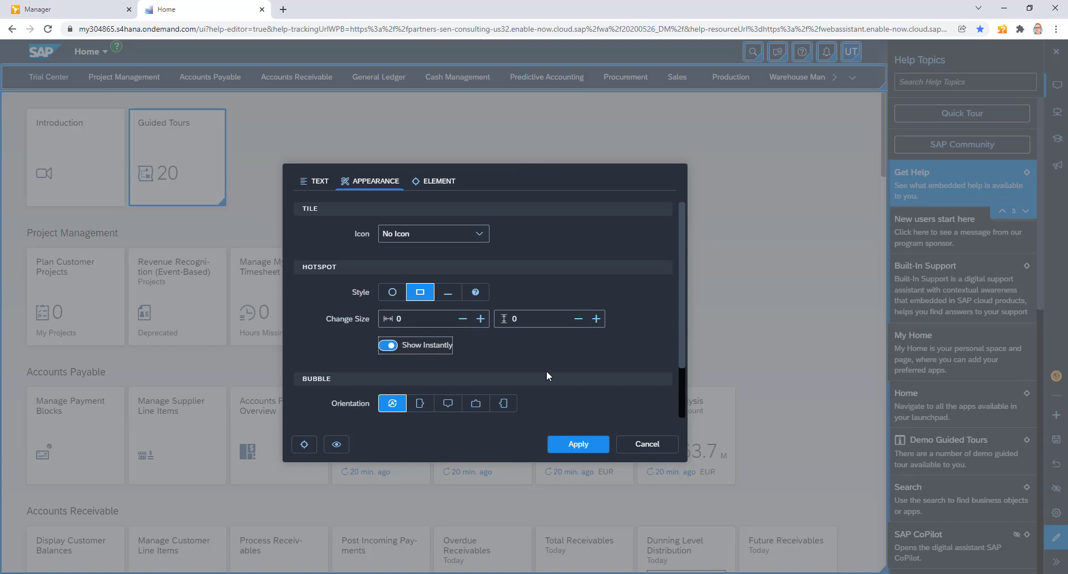
click(568, 448)
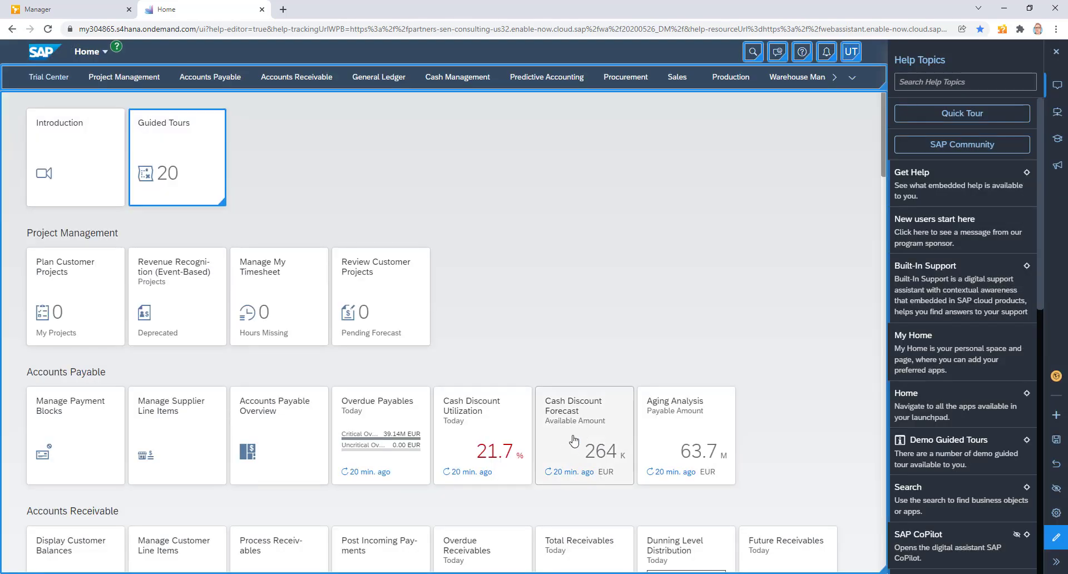
Step: Save the help content, close the panel and toast, and confirm the Get Help bubble appears instantly
click(1060, 440)
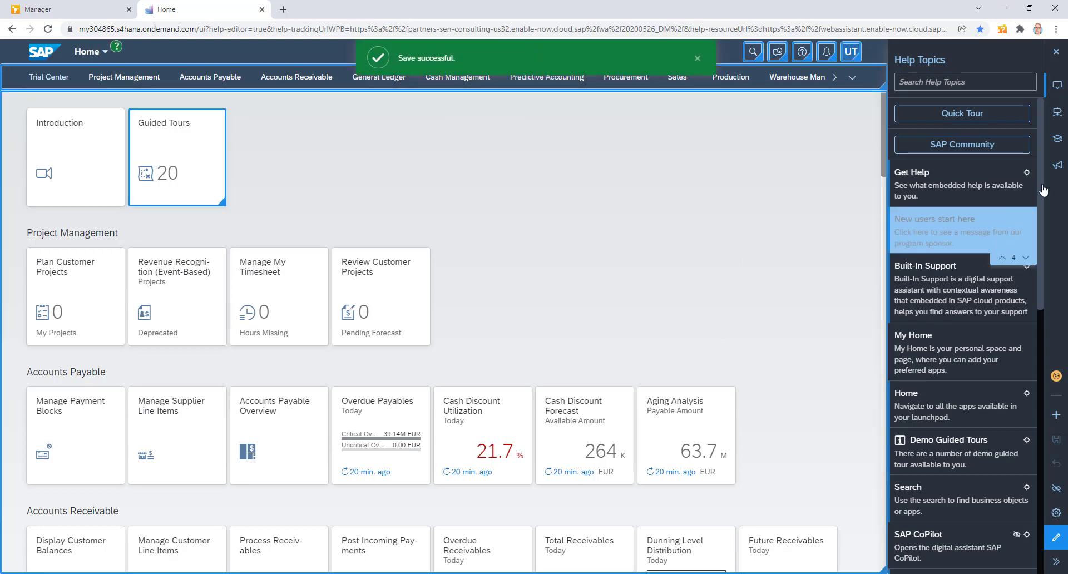
click(1055, 52)
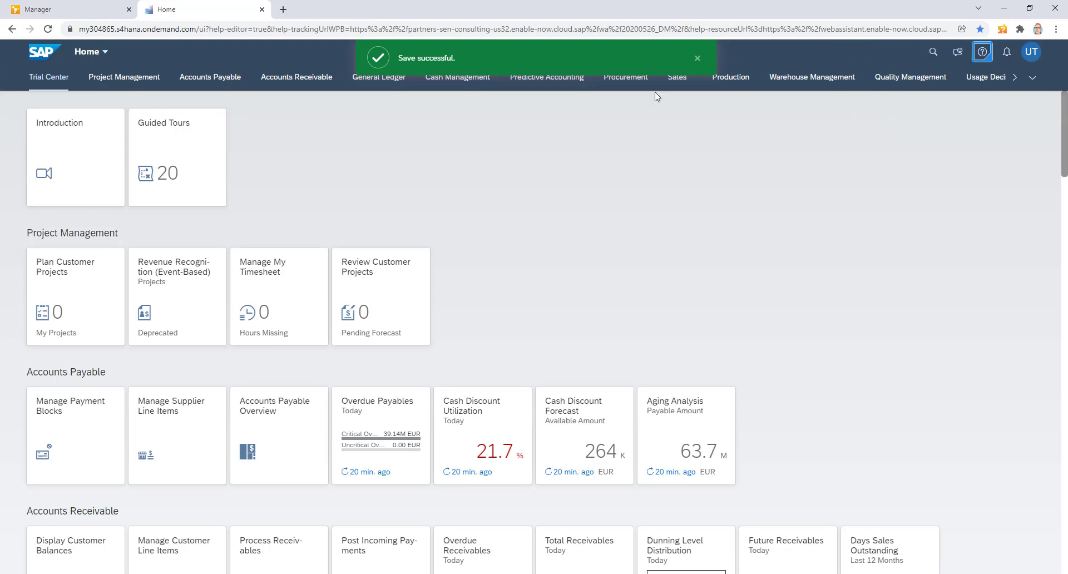
click(697, 59)
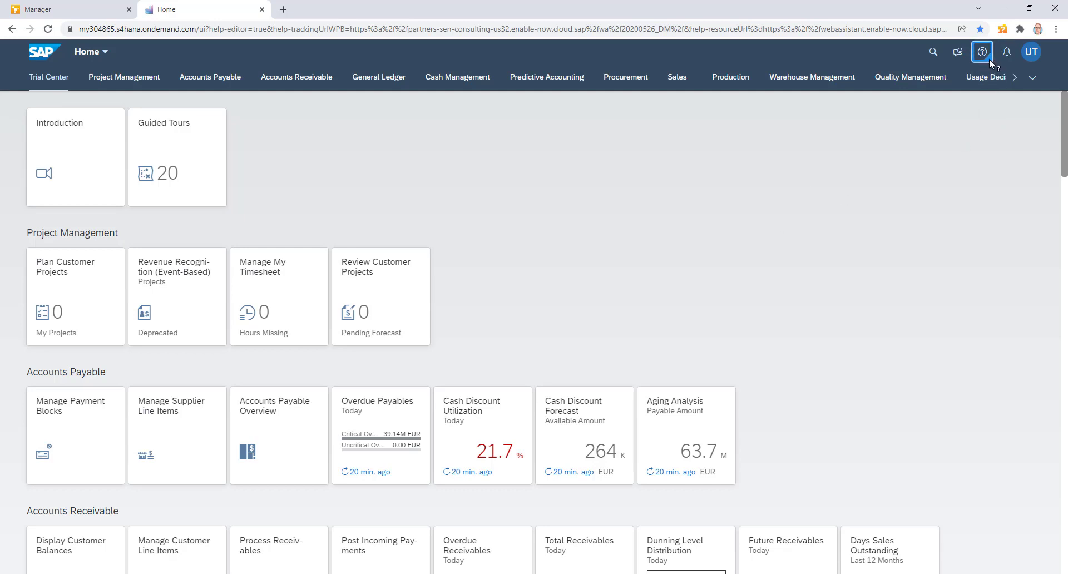
mouse_move(989, 58)
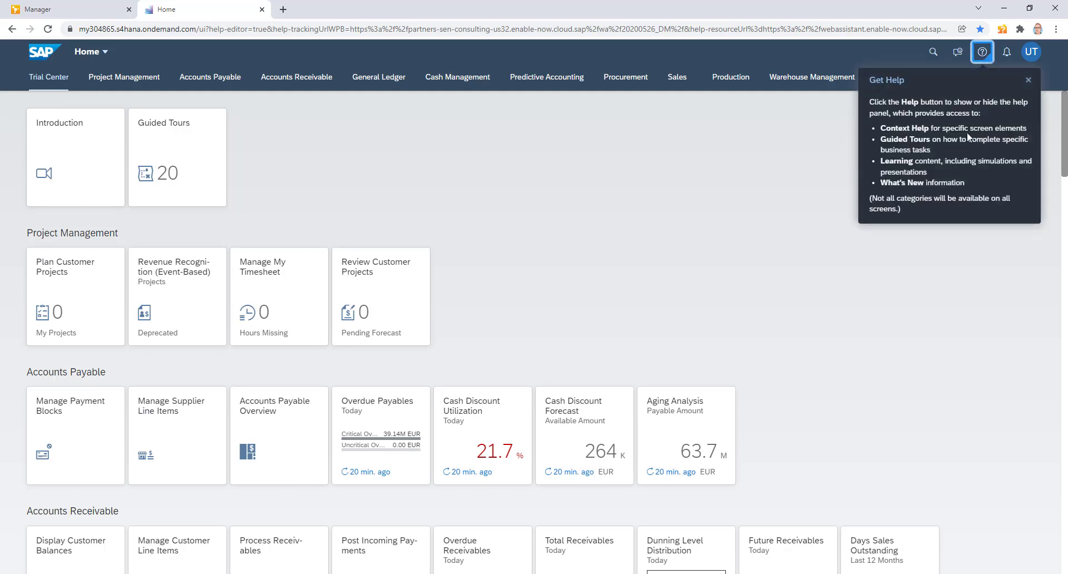
Step: Dismiss the Get Help info card using the launchpad header's Help (?) button
click(989, 59)
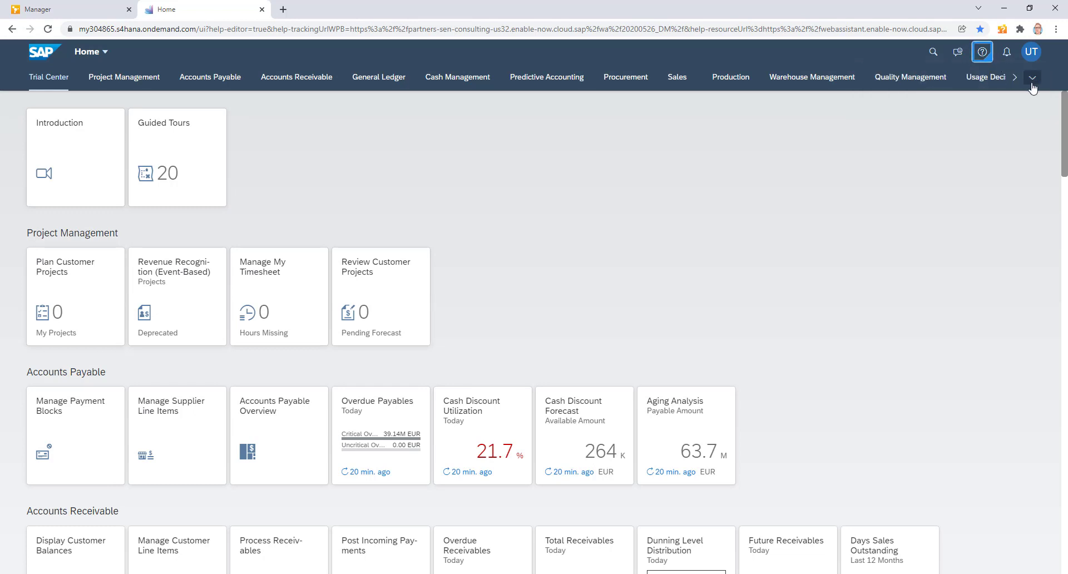
Step: Open the Help Topics panel beside the launchpad so hotspot markers appear on the tiles
click(983, 55)
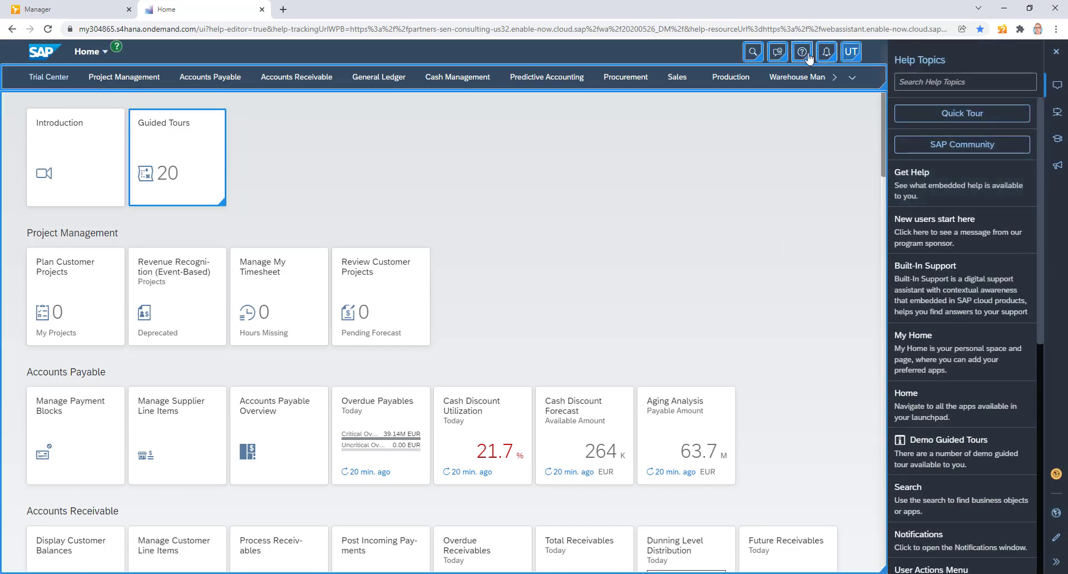
mouse_move(806, 59)
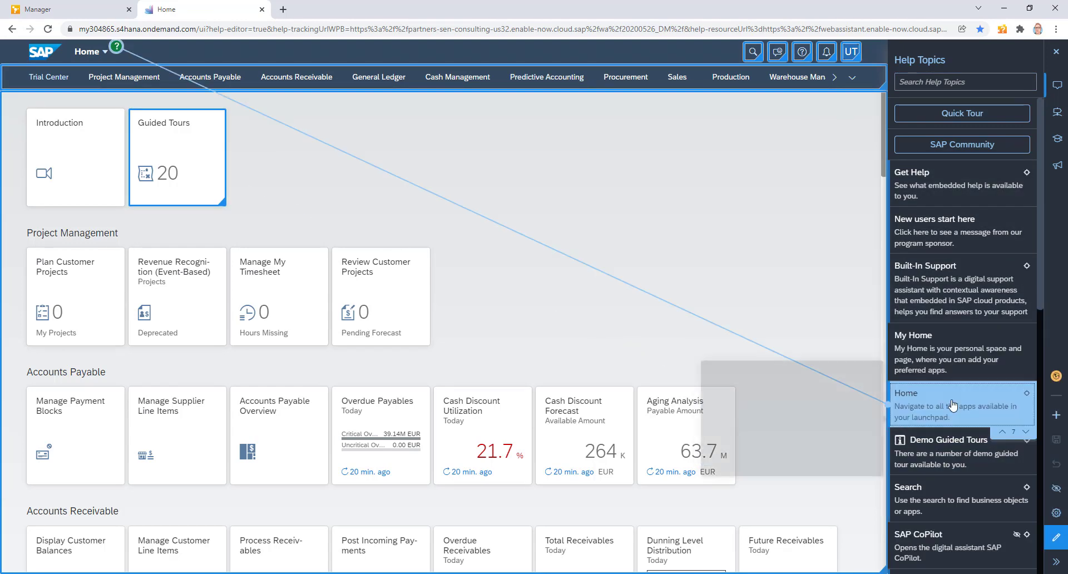
Step: Set the Home tile's hotspot appearance to Show Instantly, apply it, and leave edit mode
click(945, 404)
click(733, 406)
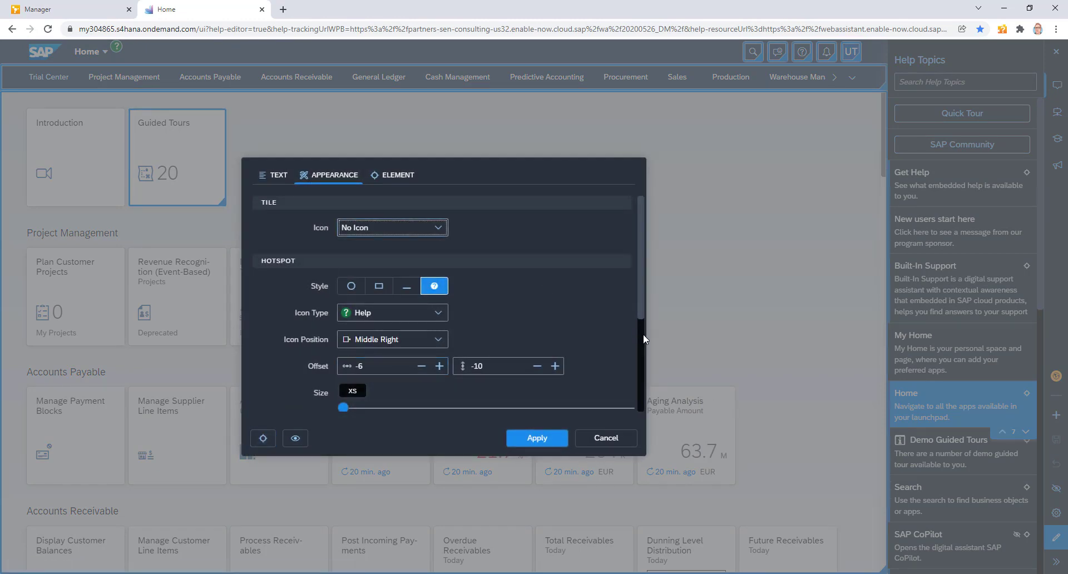
scroll(640, 346, down, 3)
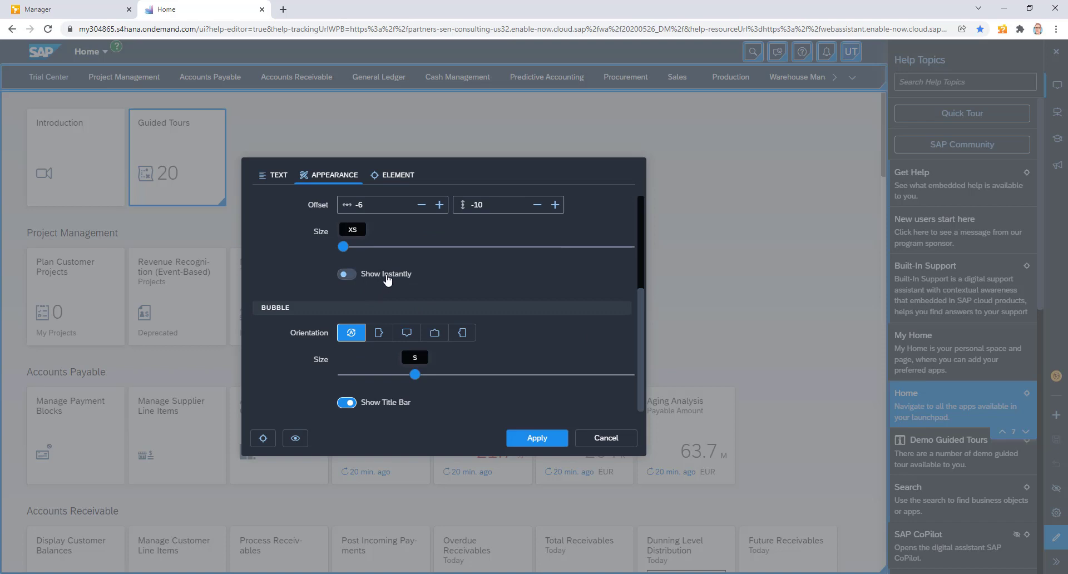
click(606, 439)
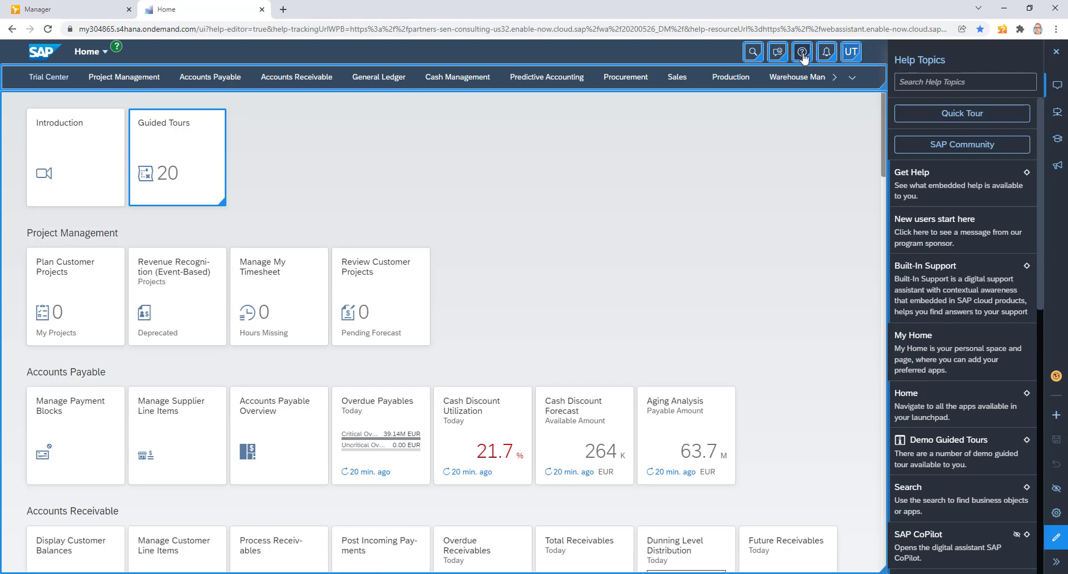
click(1057, 538)
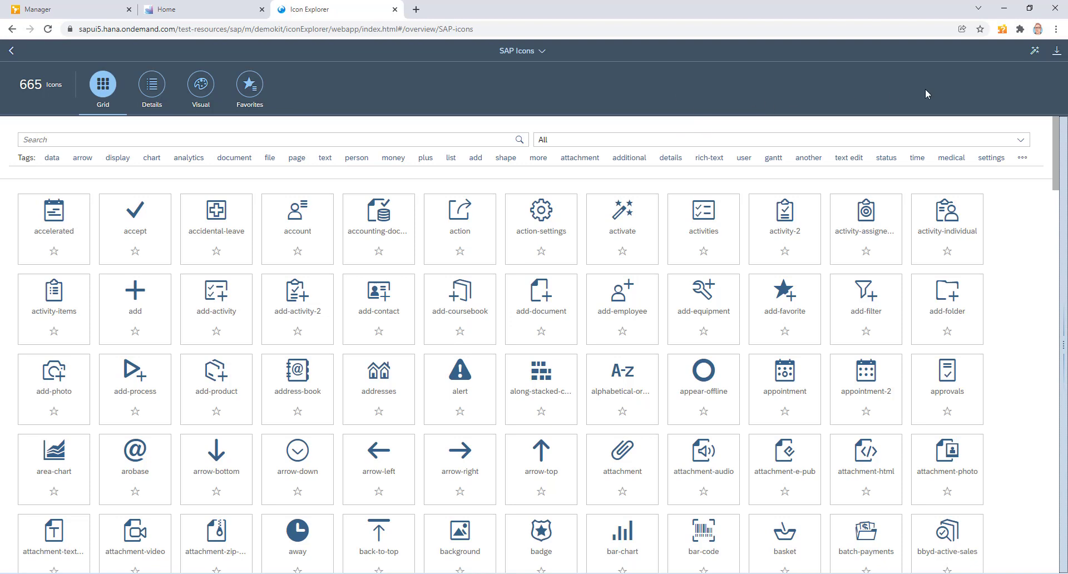
Step: Locate the e-learning icon in the Icon Explorer grid, select its name, and return to Home
drag(514, 234, 584, 277)
click(584, 277)
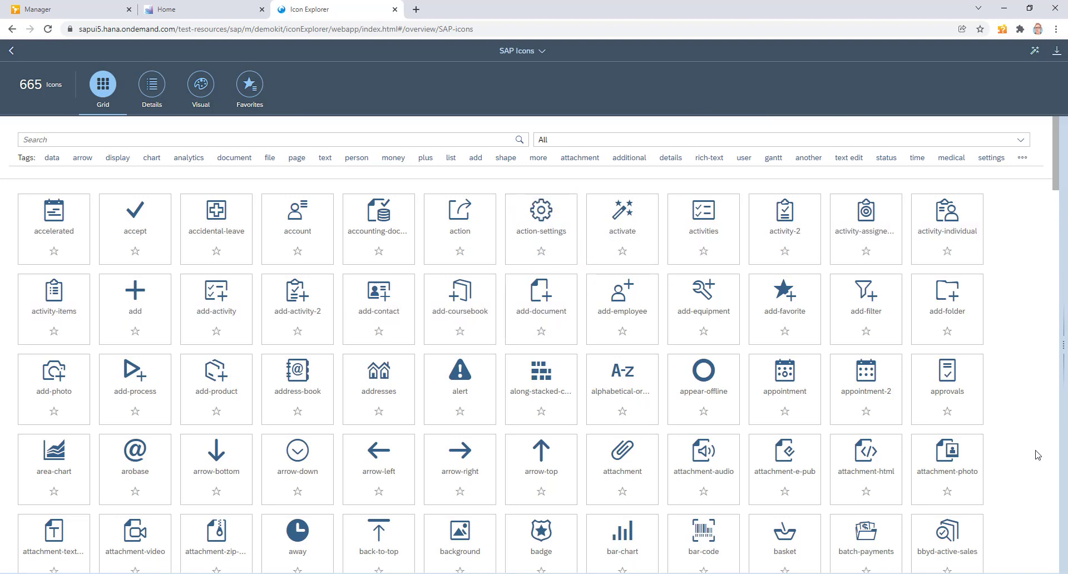
scroll(1055, 472, down, 20)
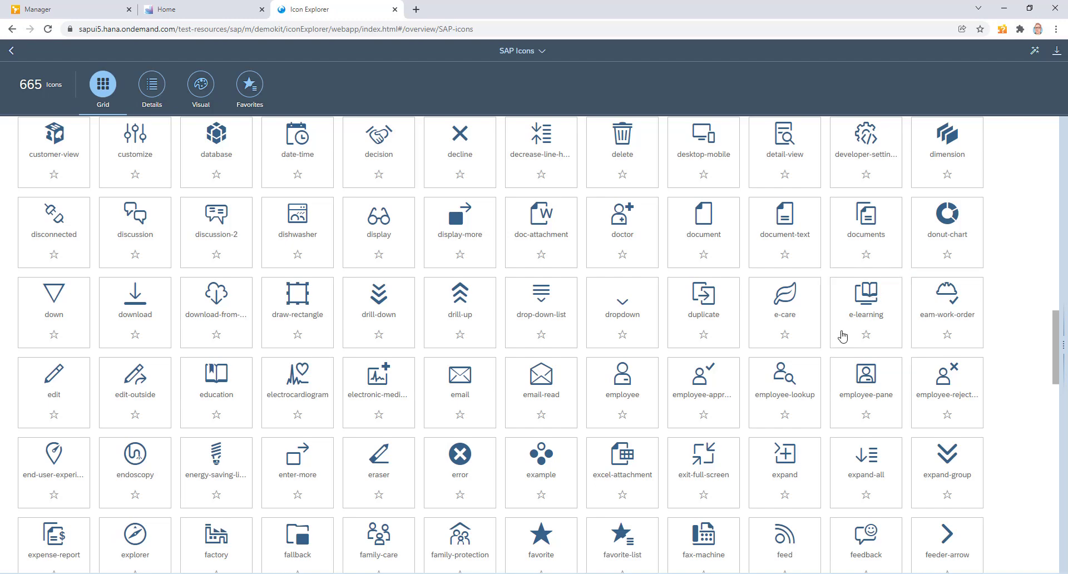
drag(851, 317, 888, 327)
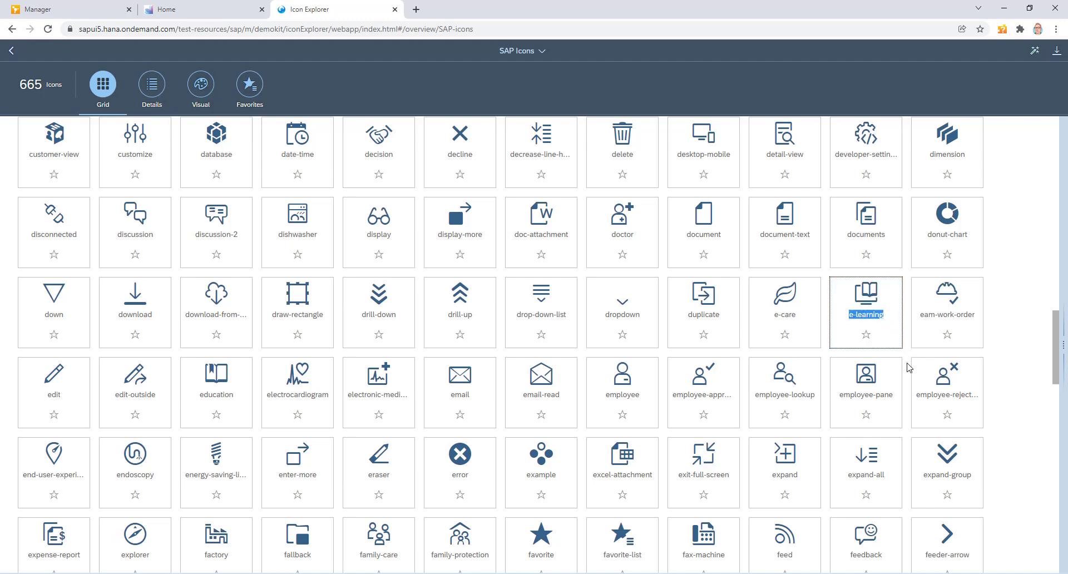
click(214, 16)
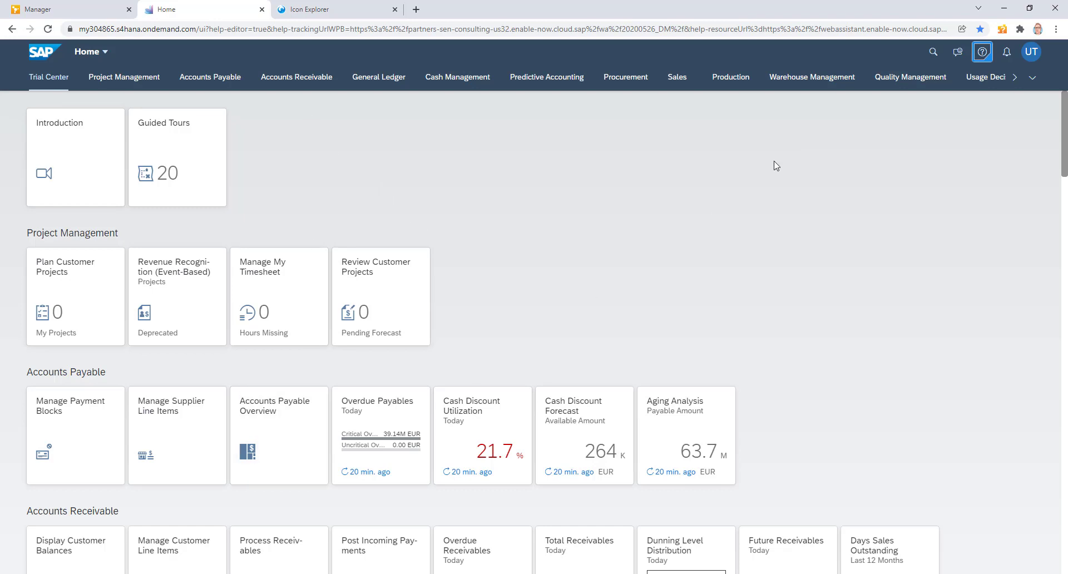
Step: Insert help-buttonIconId=e-learning& after ui? in the launchpad URL and reload the page
click(210, 29)
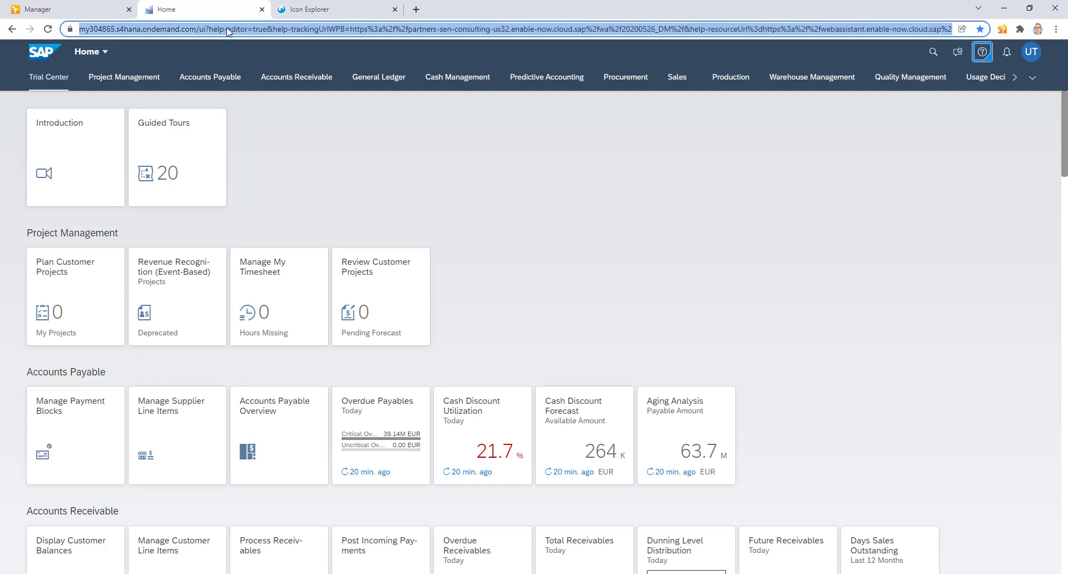
click(210, 31)
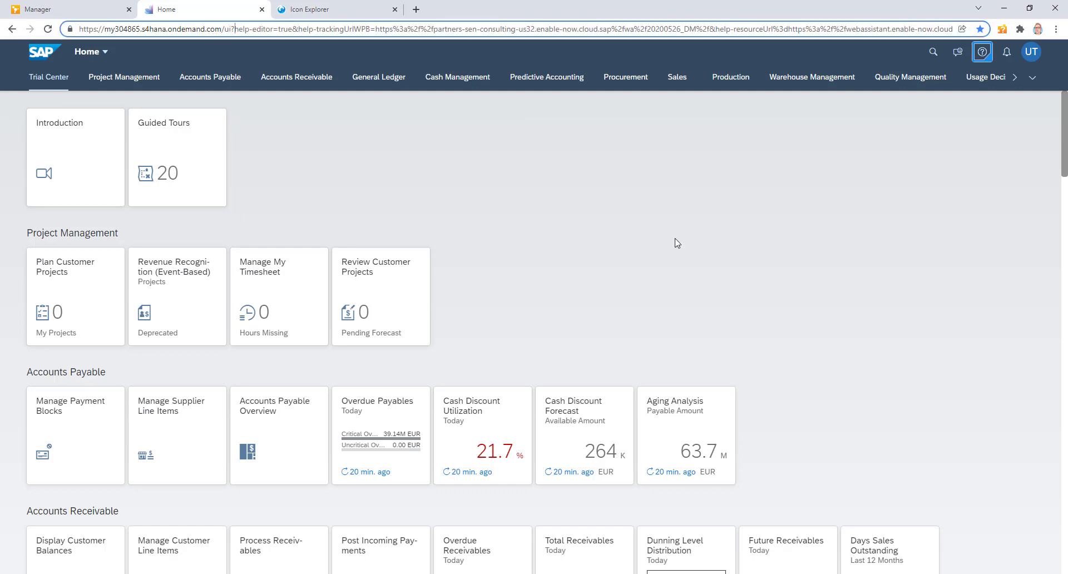
text(help-)
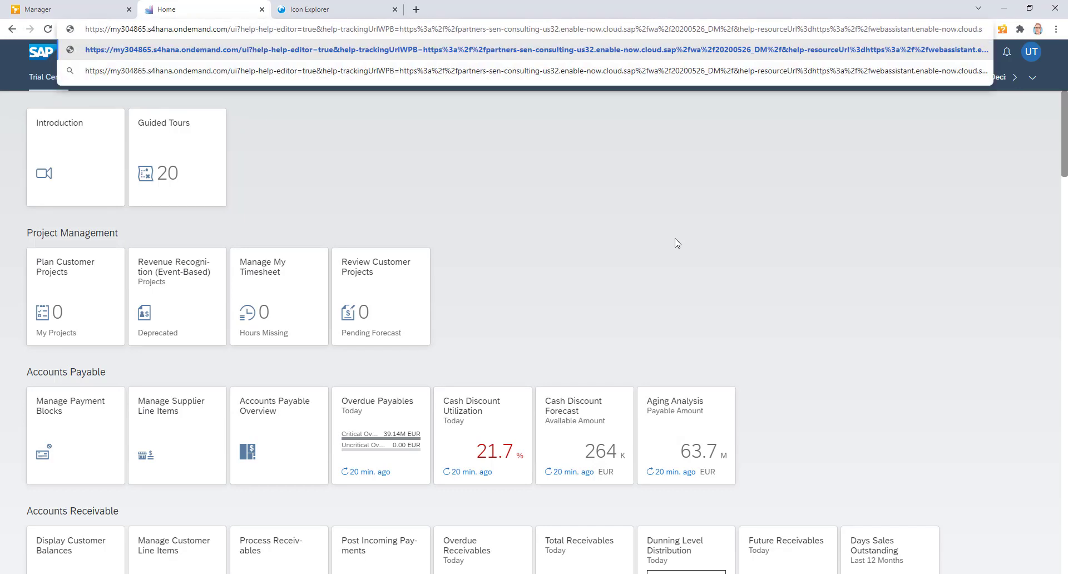
text(buttonI)
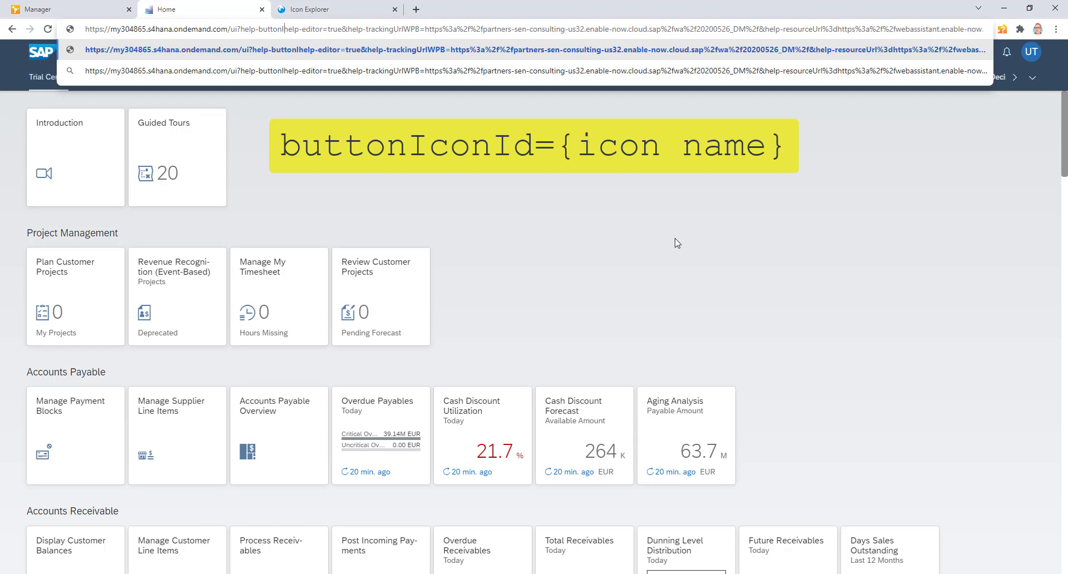
text(conId)
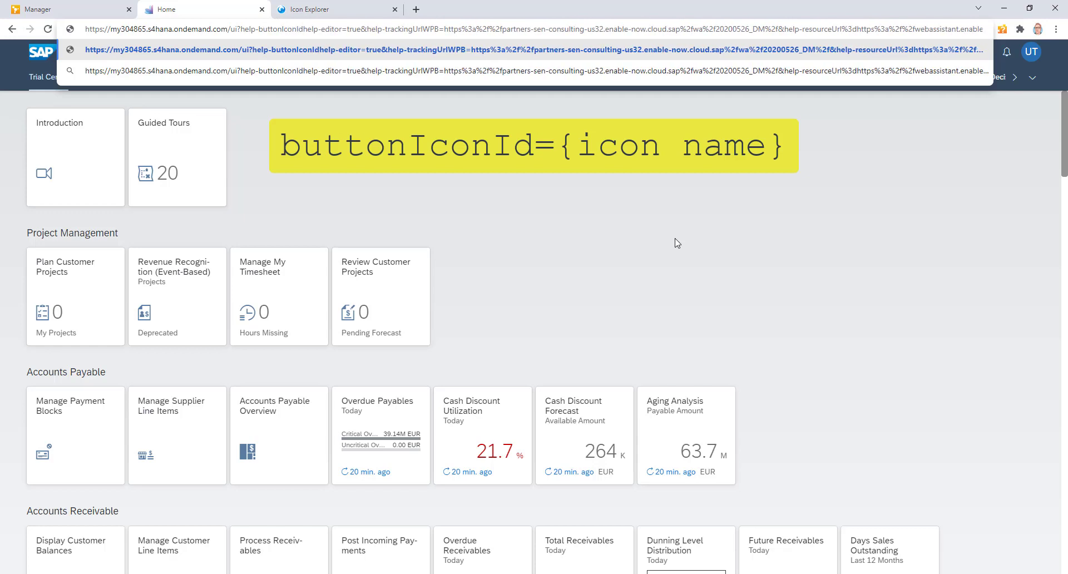
text(=)
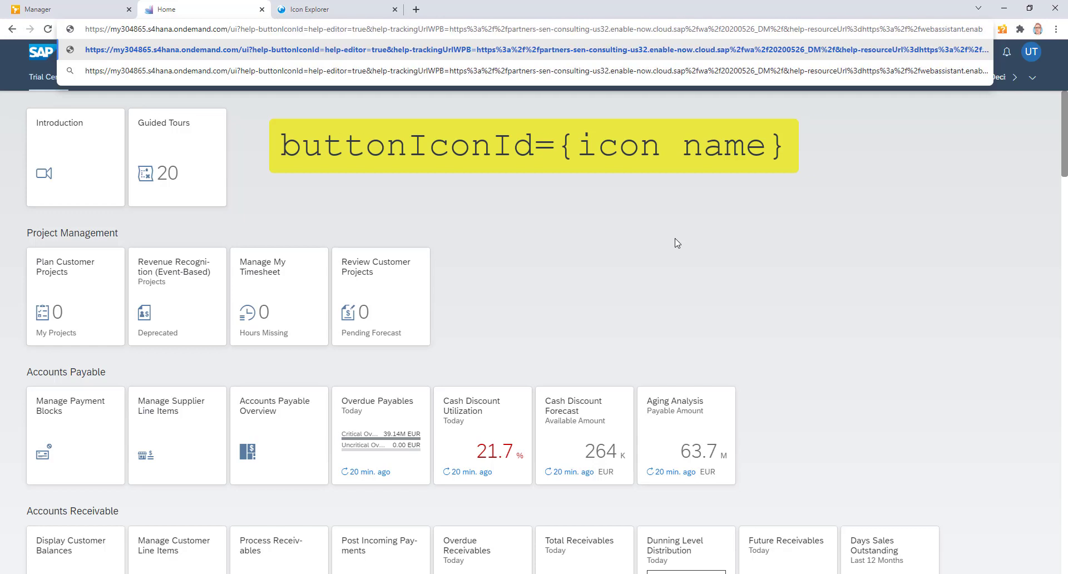
text(e-learning)
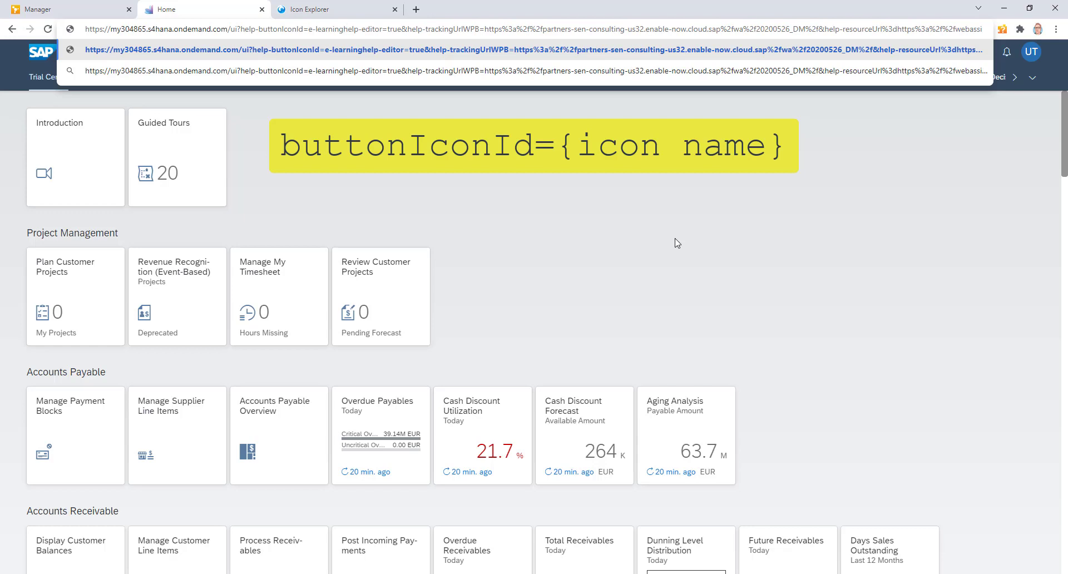
text(&)
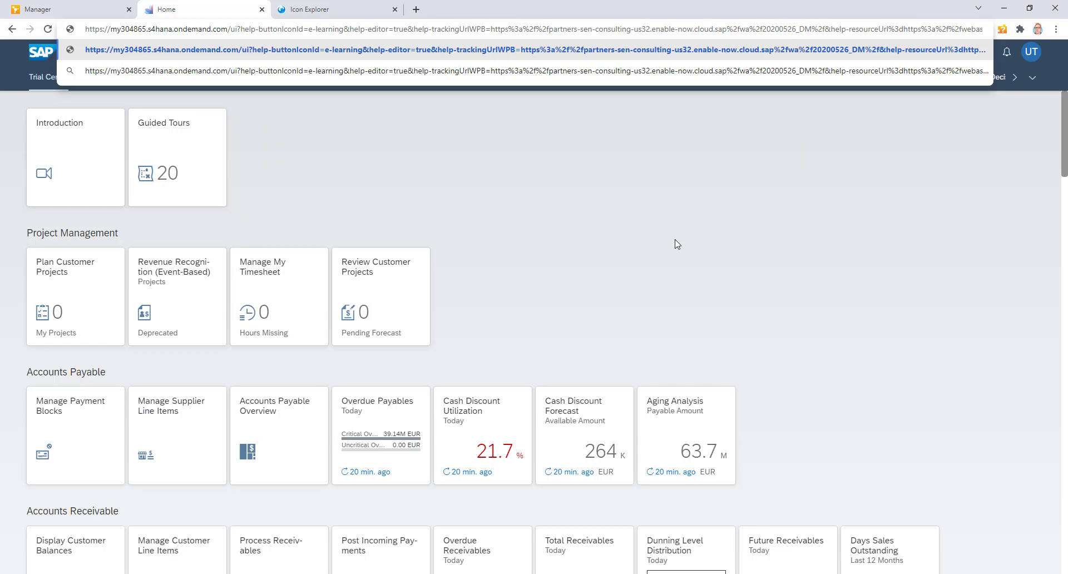
key(Return)
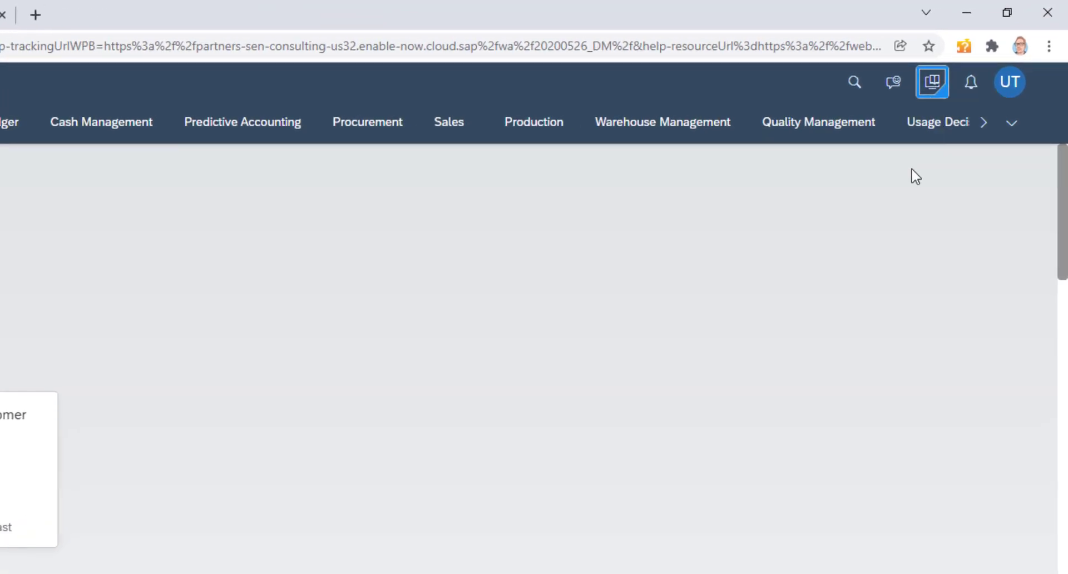
Step: Try the new e-learning help button and compare it with the e-learning icon in Icon Explorer
click(938, 82)
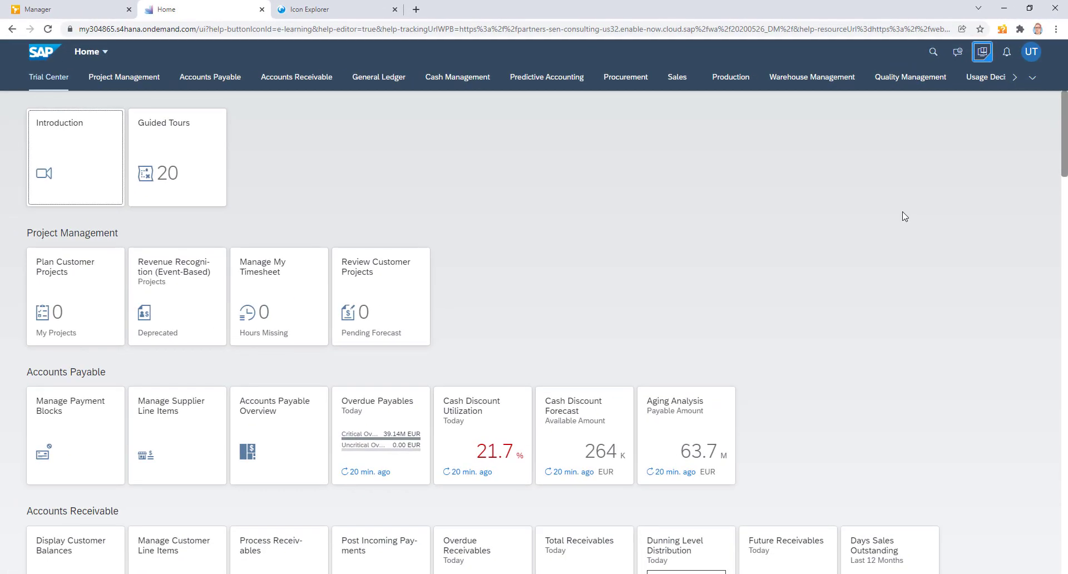
click(311, 9)
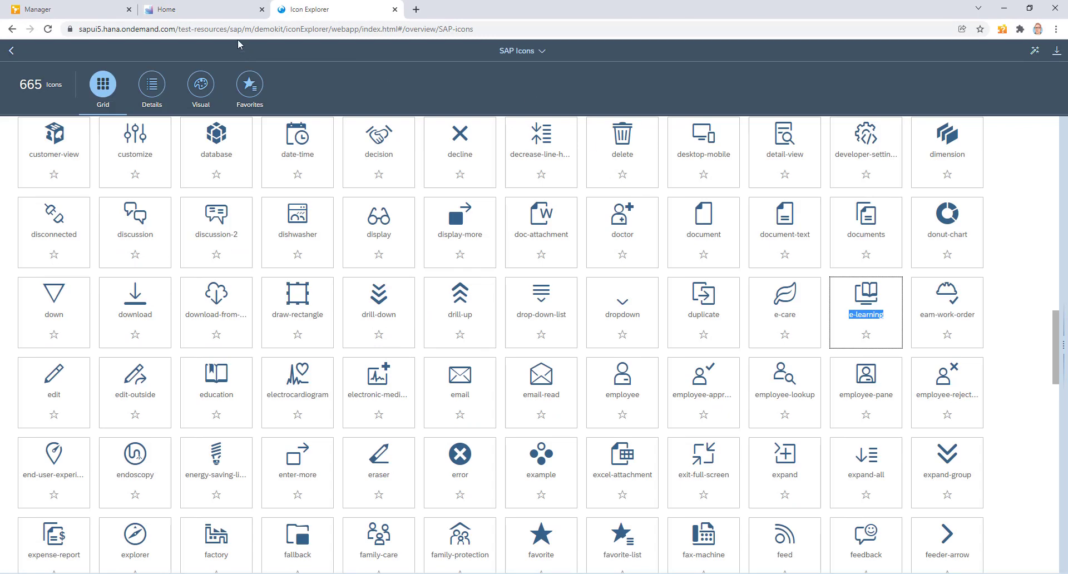
key(ctrl+shift+Tab)
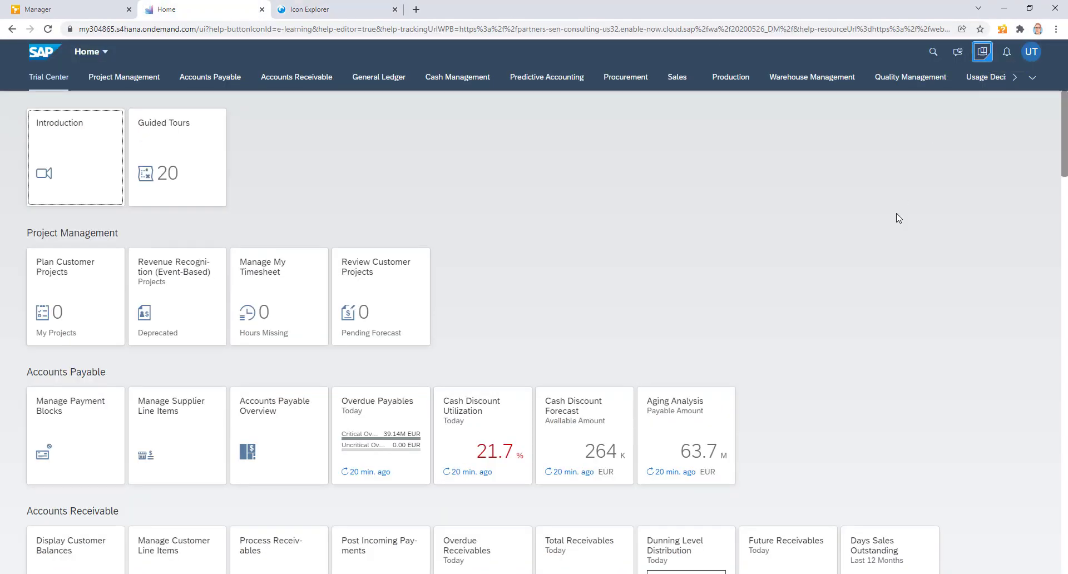